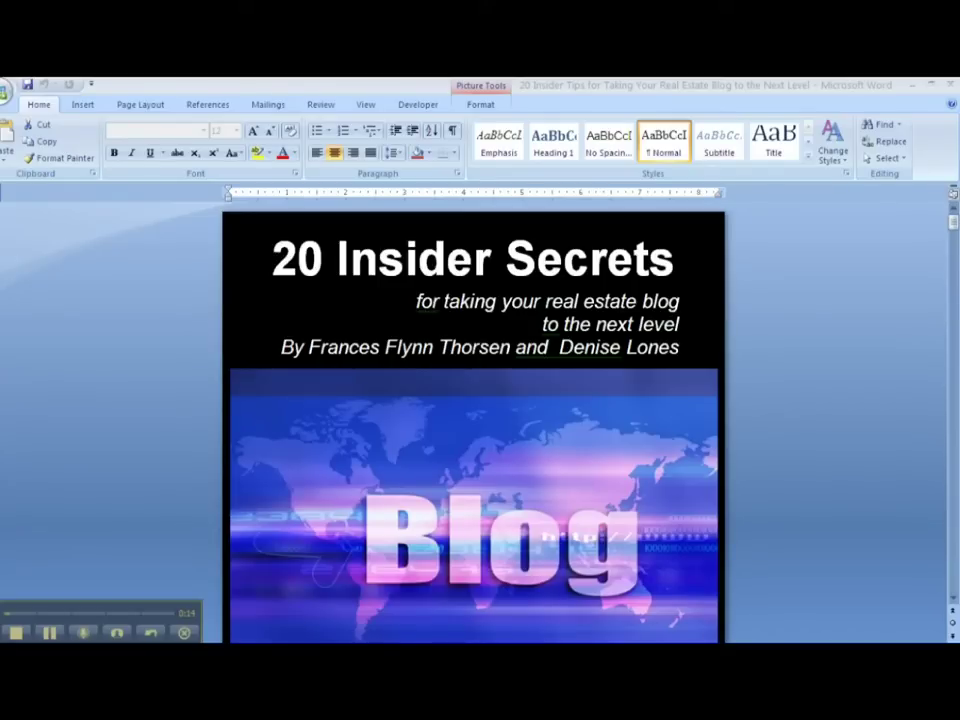
Change the number in the cover page title so that it reads "10 Insider Secrets"
click(303, 256)
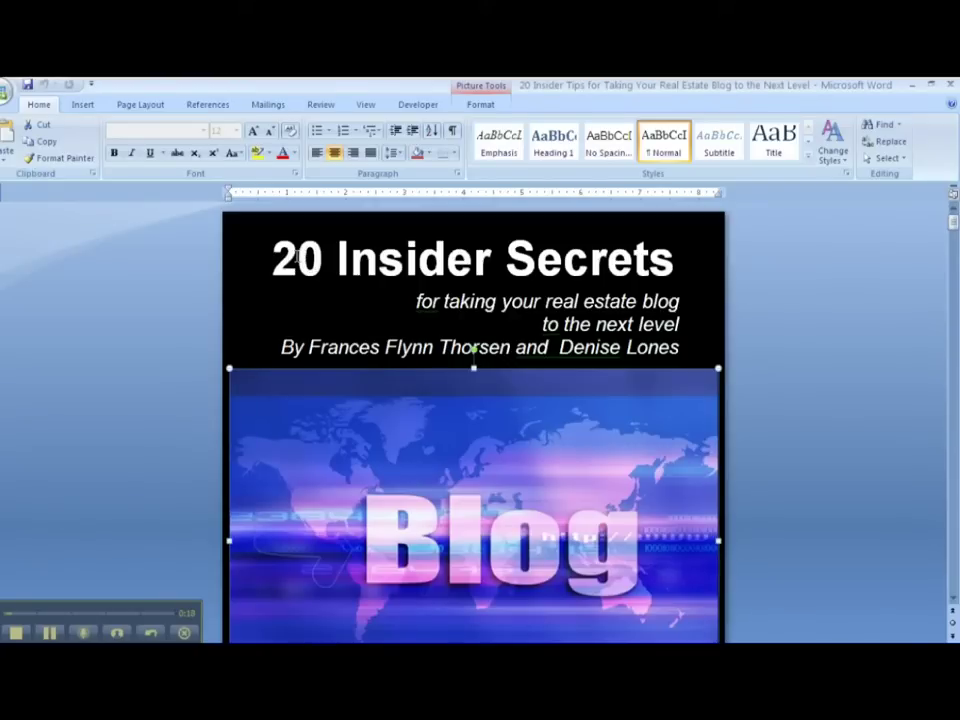
click(303, 256)
key(BackSpace)
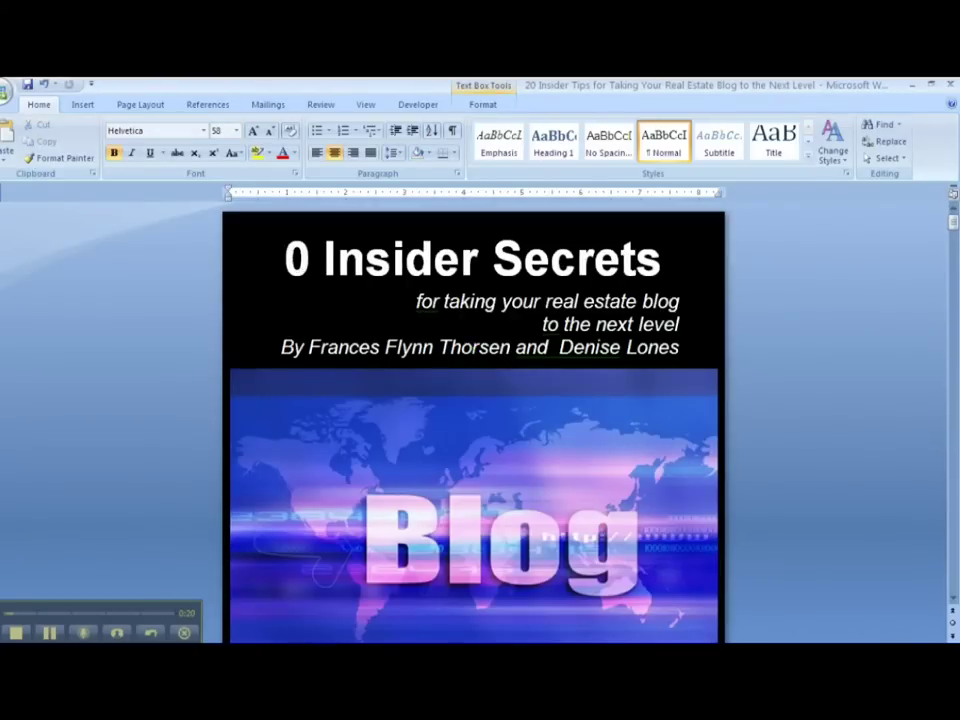
text(1)
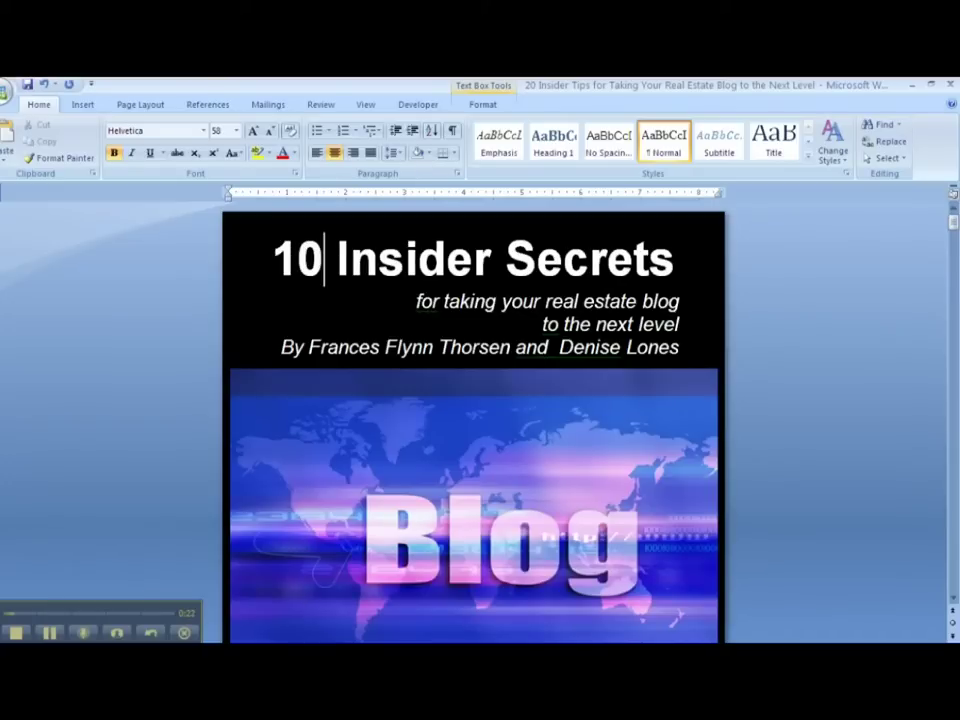
click(690, 258)
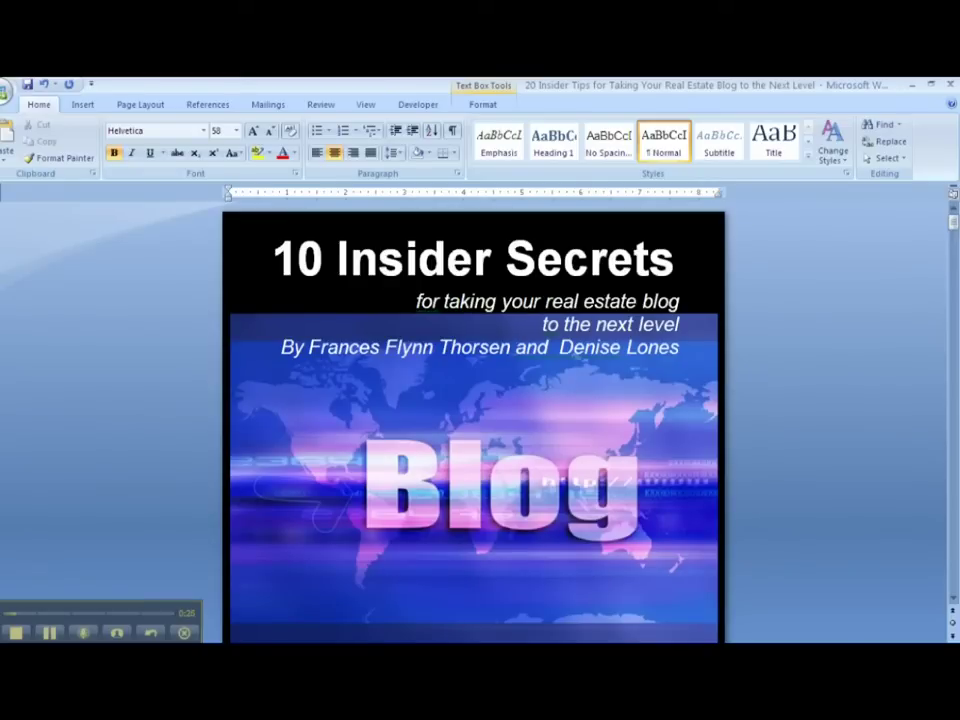
click(474, 312)
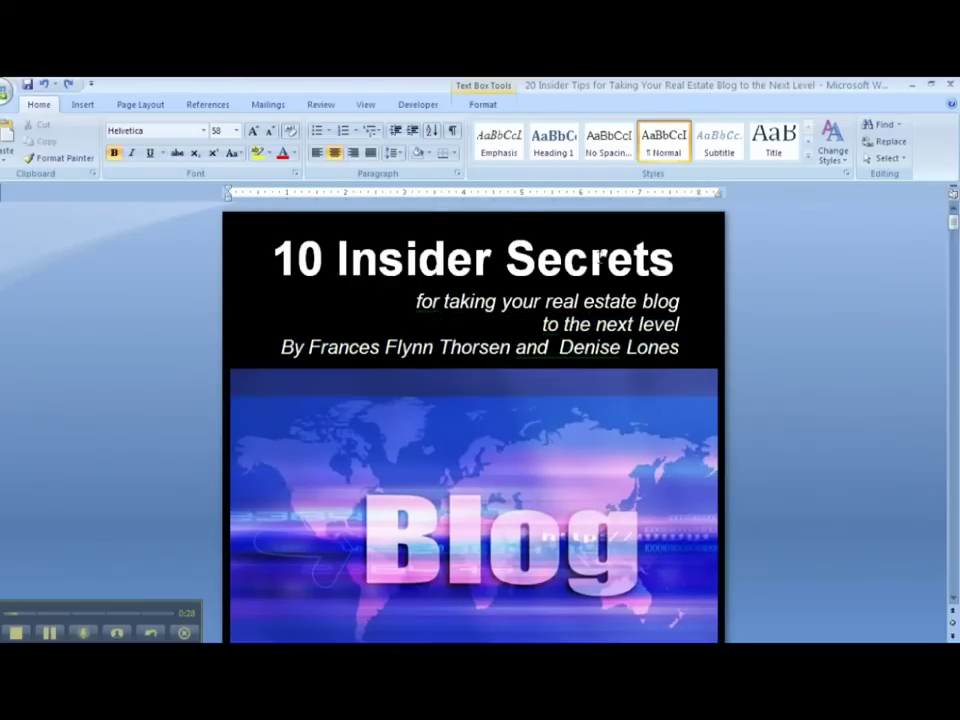
click(441, 301)
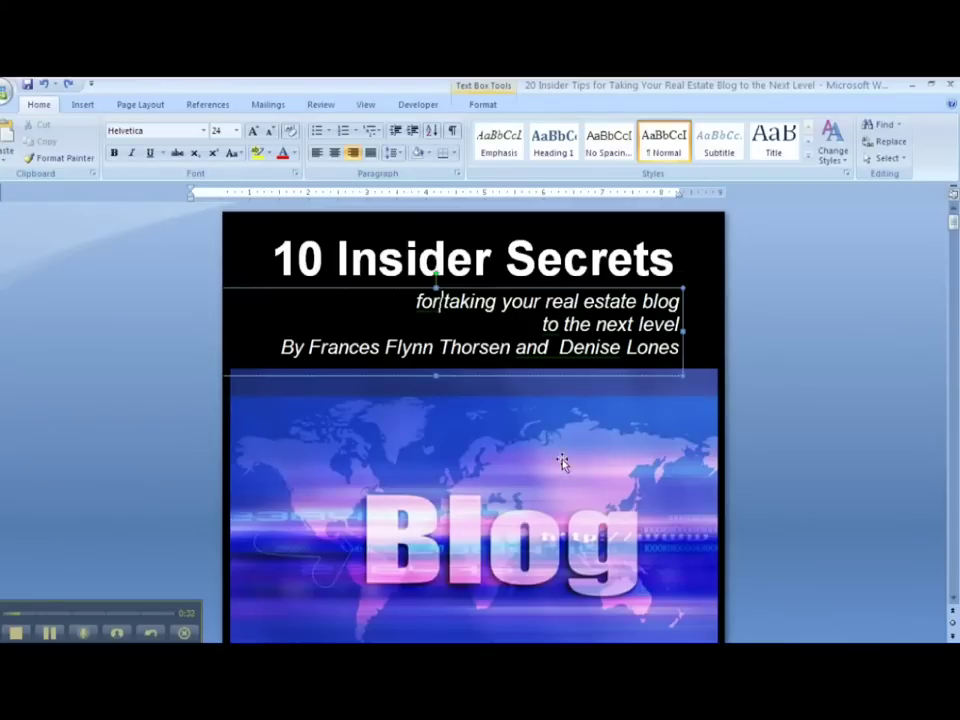
Replace the Blog picture on the cover with the matchstick house image dreamstimefree_522119 from the House Icons folder
click(478, 407)
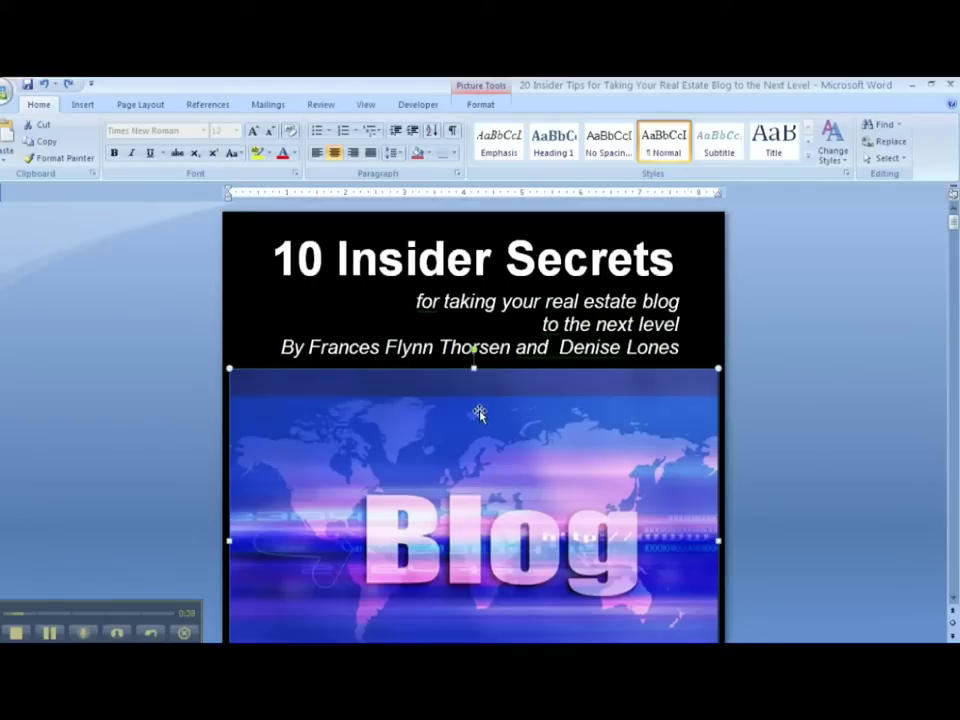
right_click(480, 414)
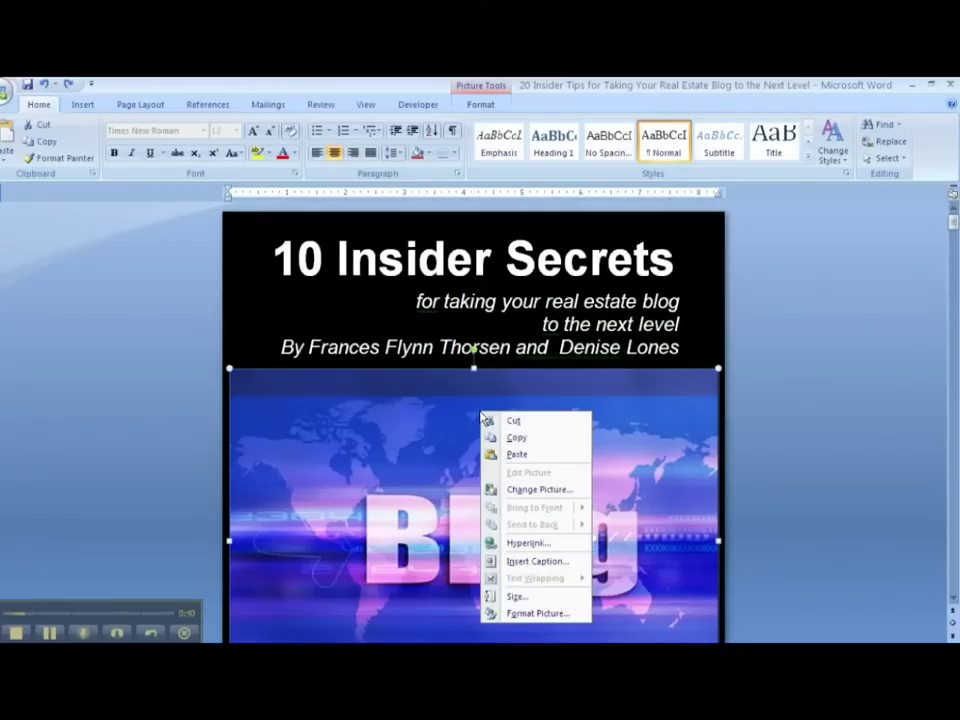
click(535, 490)
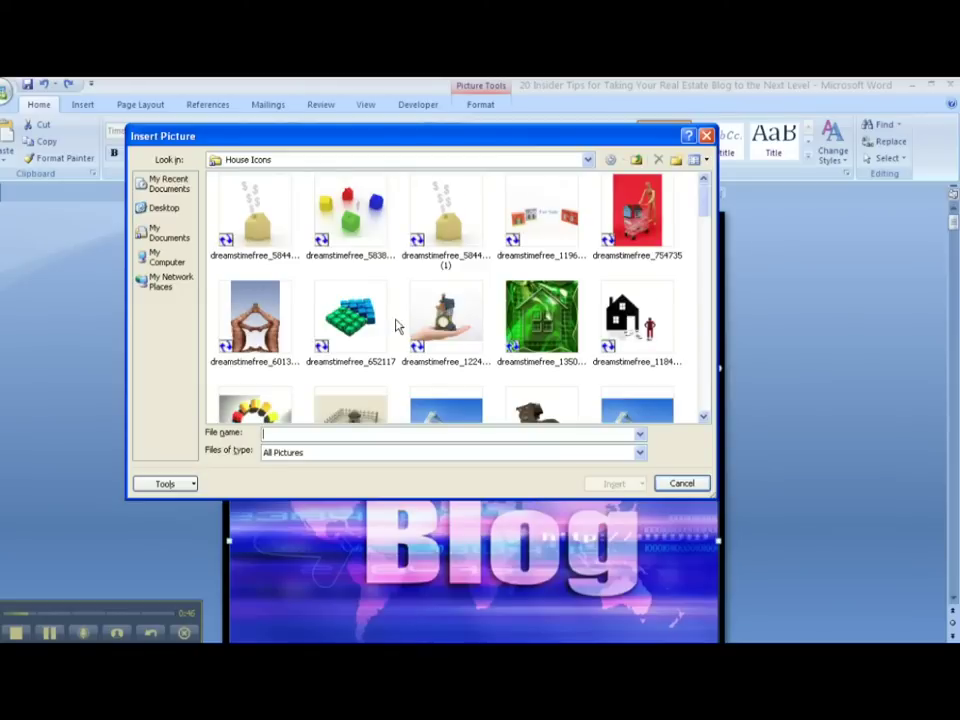
click(703, 419)
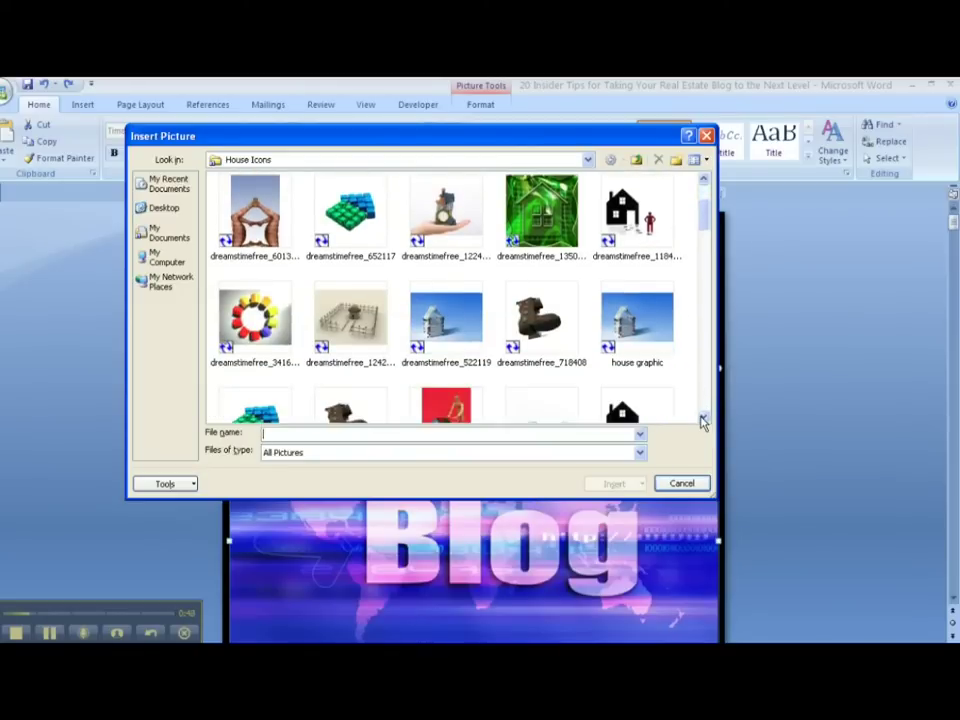
scroll(700, 412, up, 1)
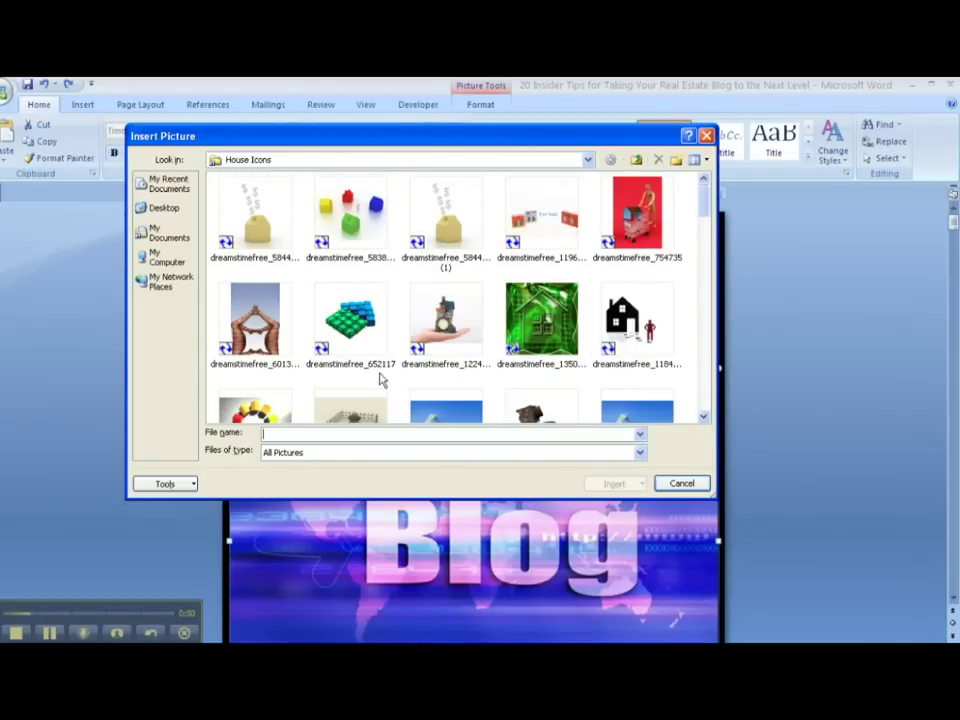
click(704, 418)
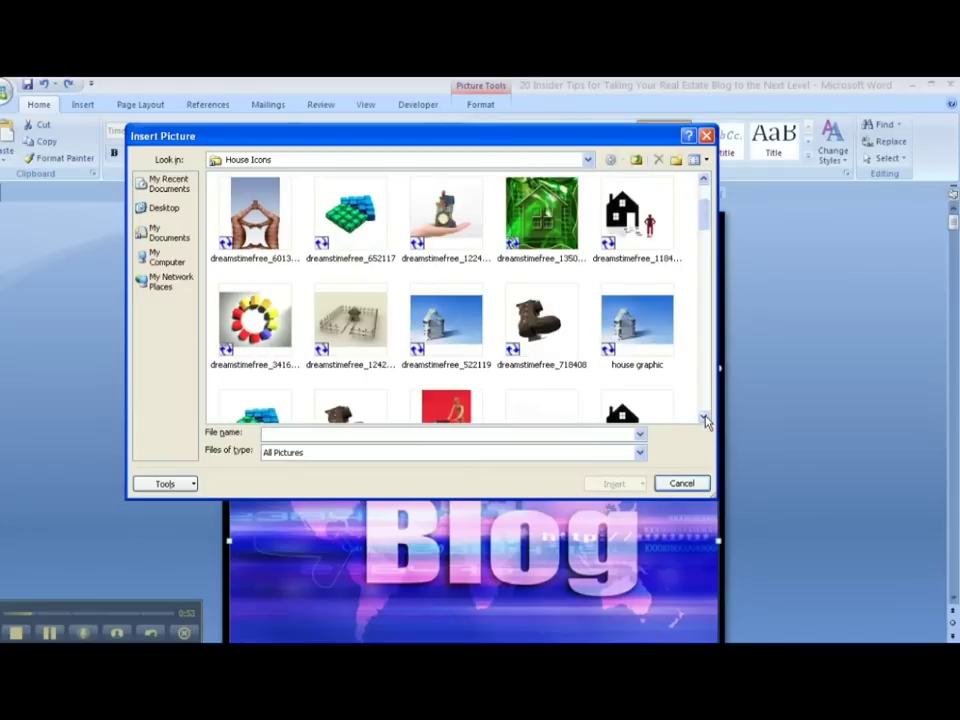
click(459, 320)
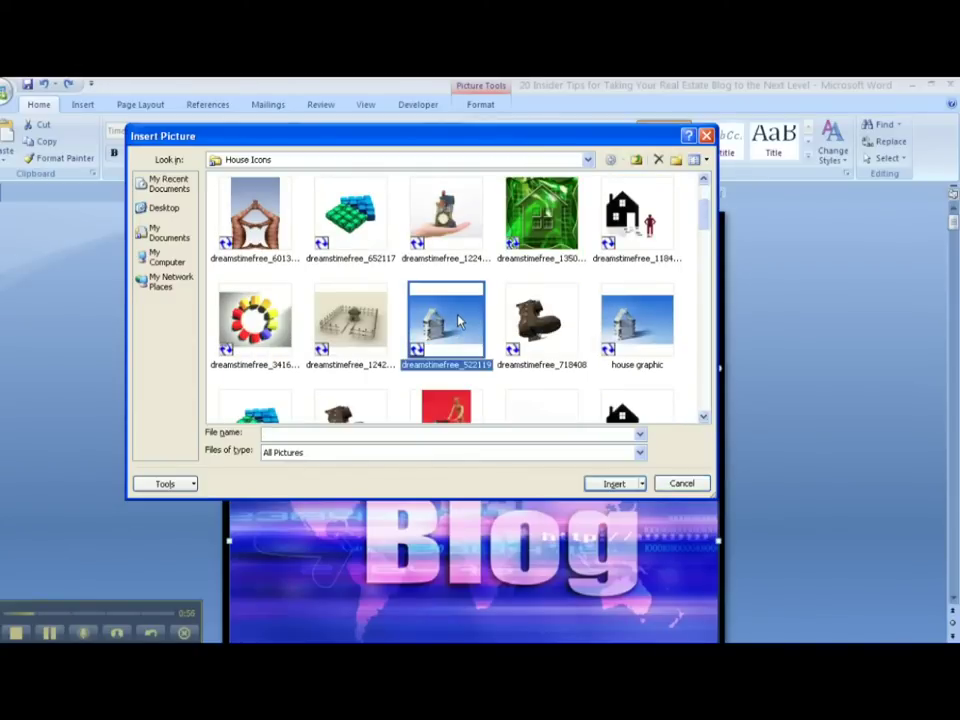
click(606, 484)
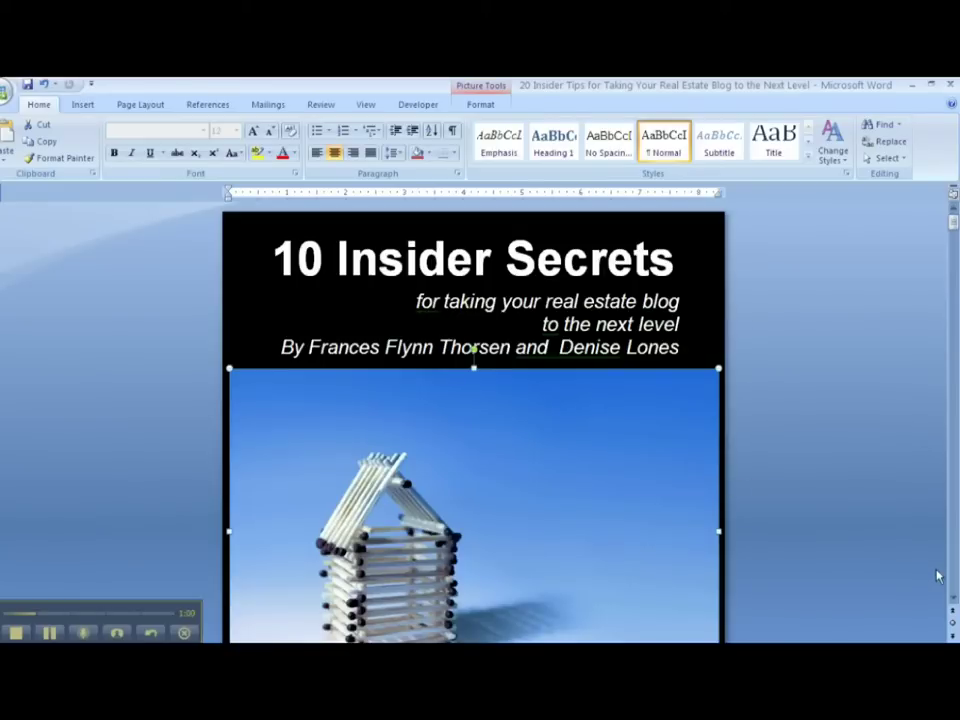
click(953, 600)
scroll(953, 600, down, 2)
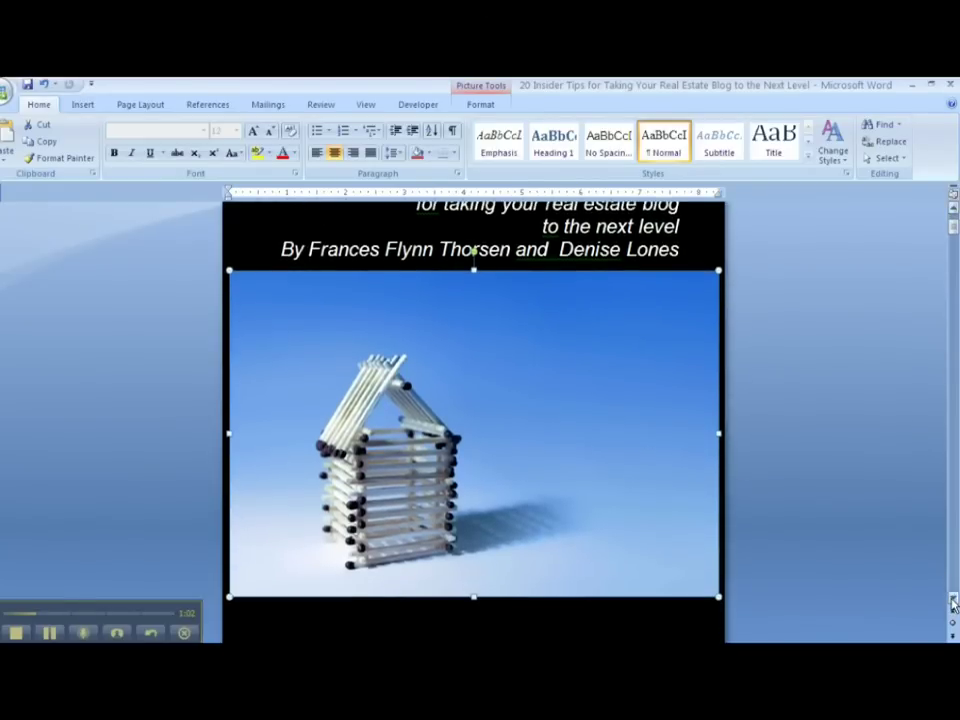
scroll(953, 215, up, 3)
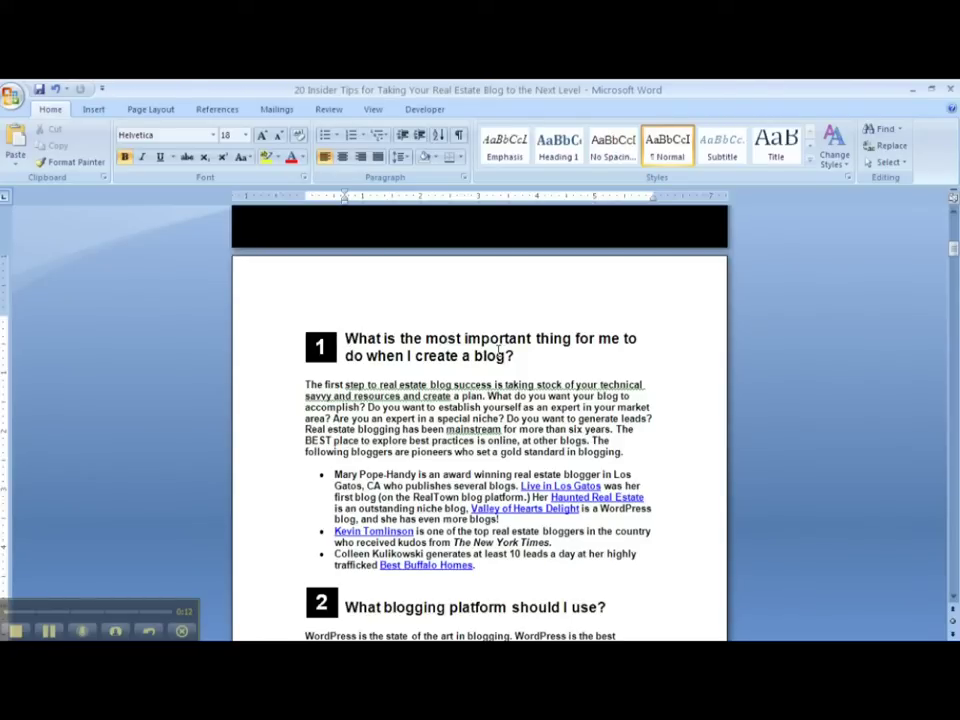
Open the Section 3 footer for editing and replace the co-author's surname in the copyright line with "mmm"
click(501, 428)
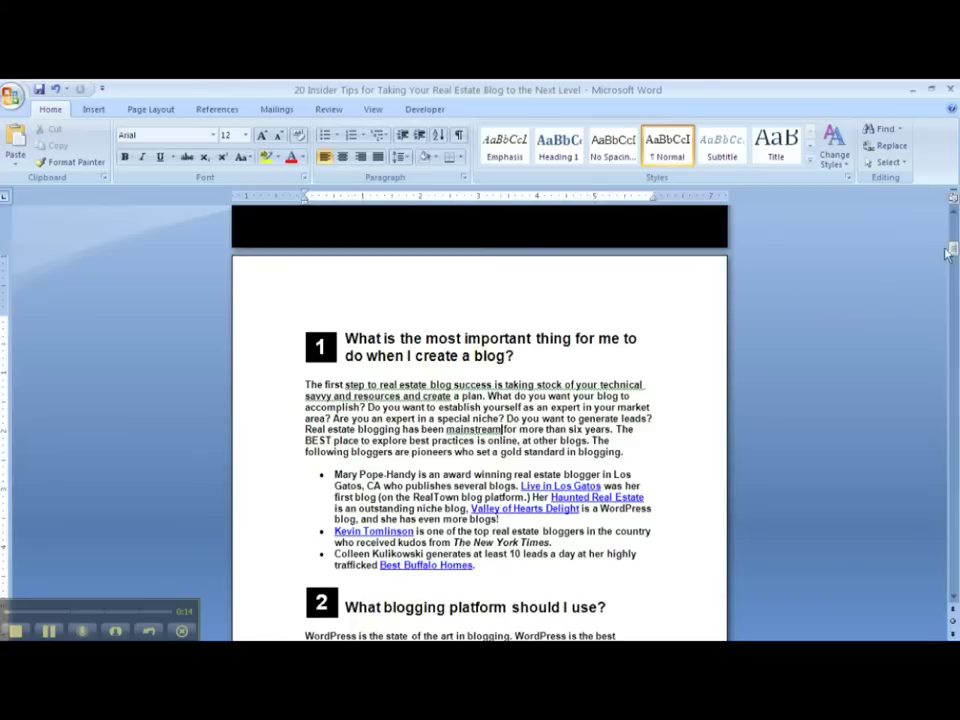
drag(953, 252, 955, 284)
click(955, 346)
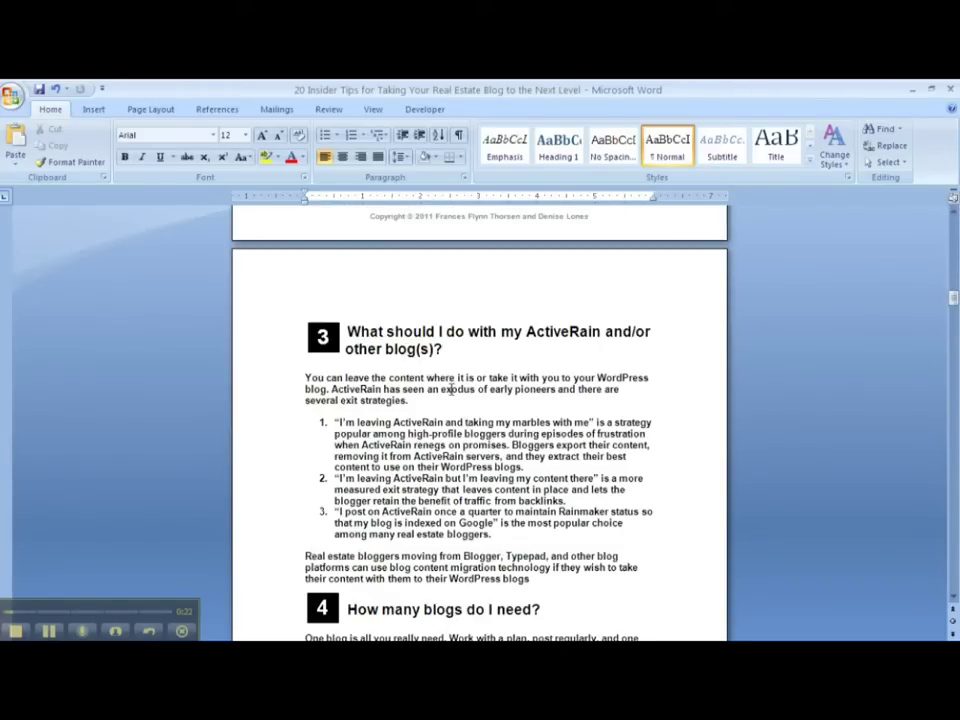
click(955, 395)
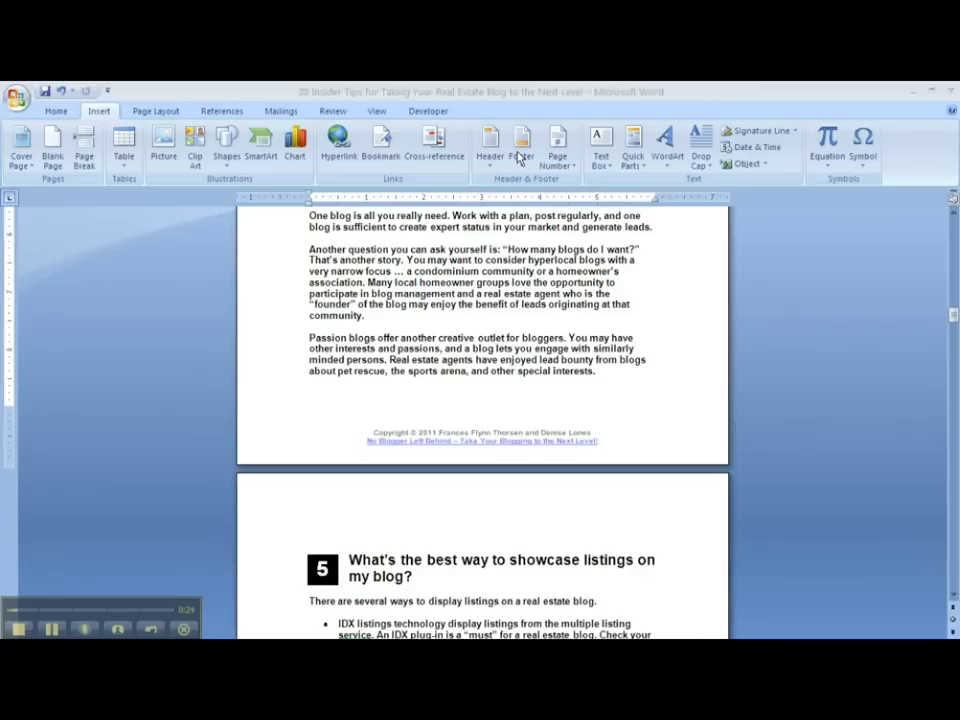
click(522, 145)
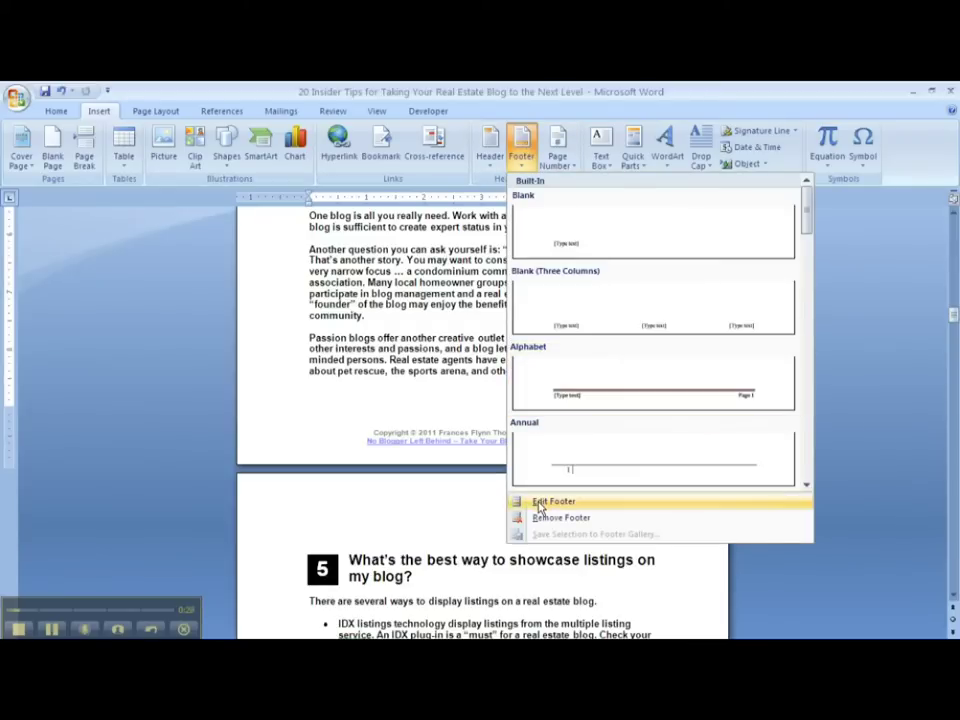
click(540, 502)
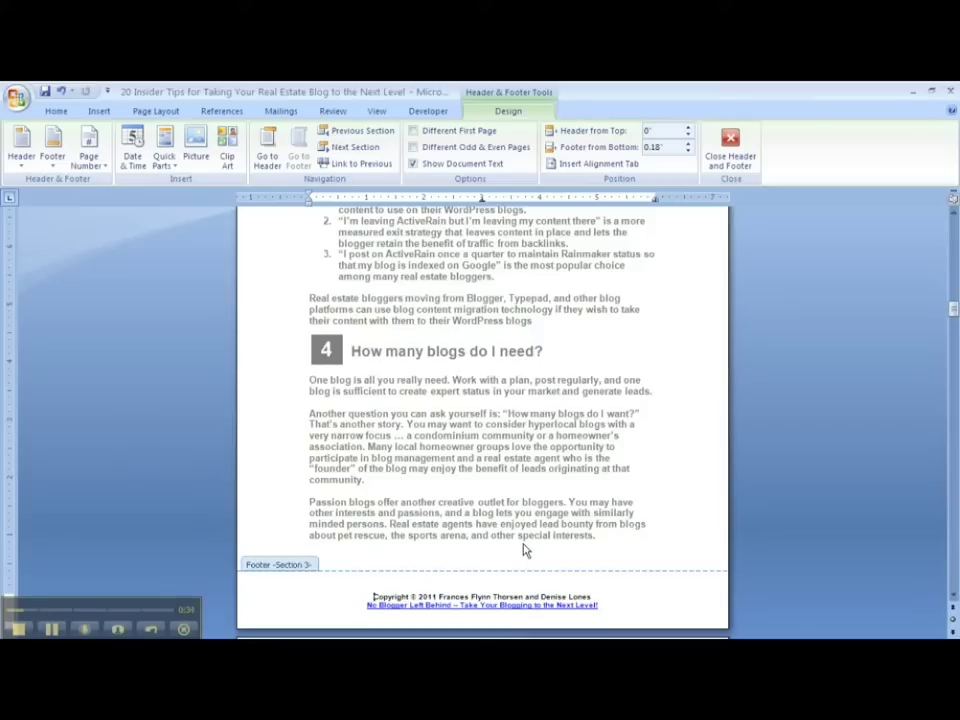
click(955, 318)
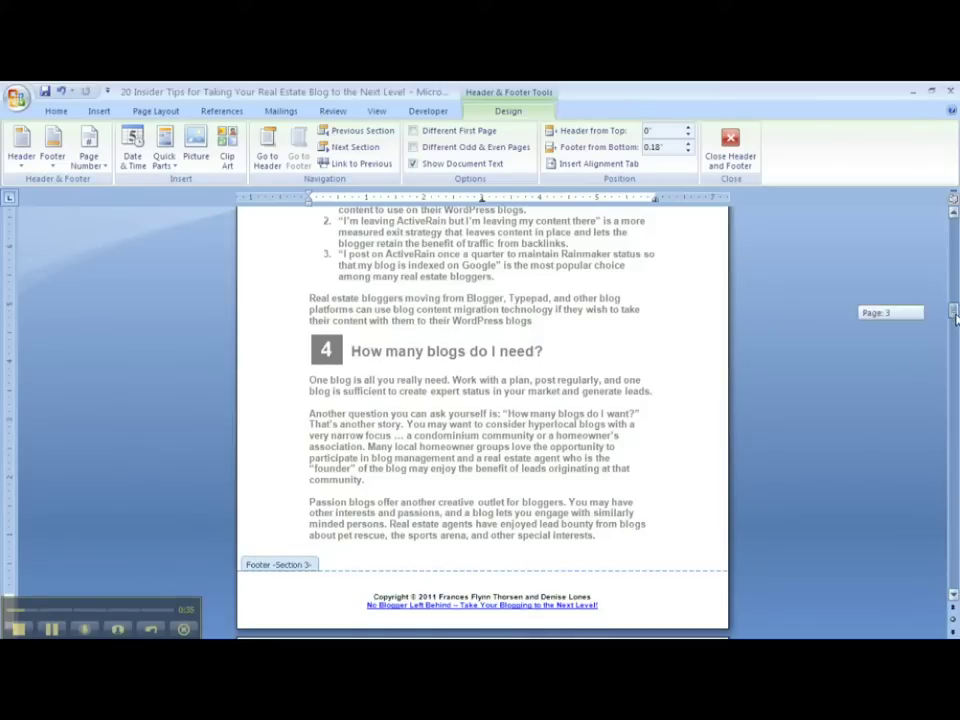
drag(955, 318, 955, 328)
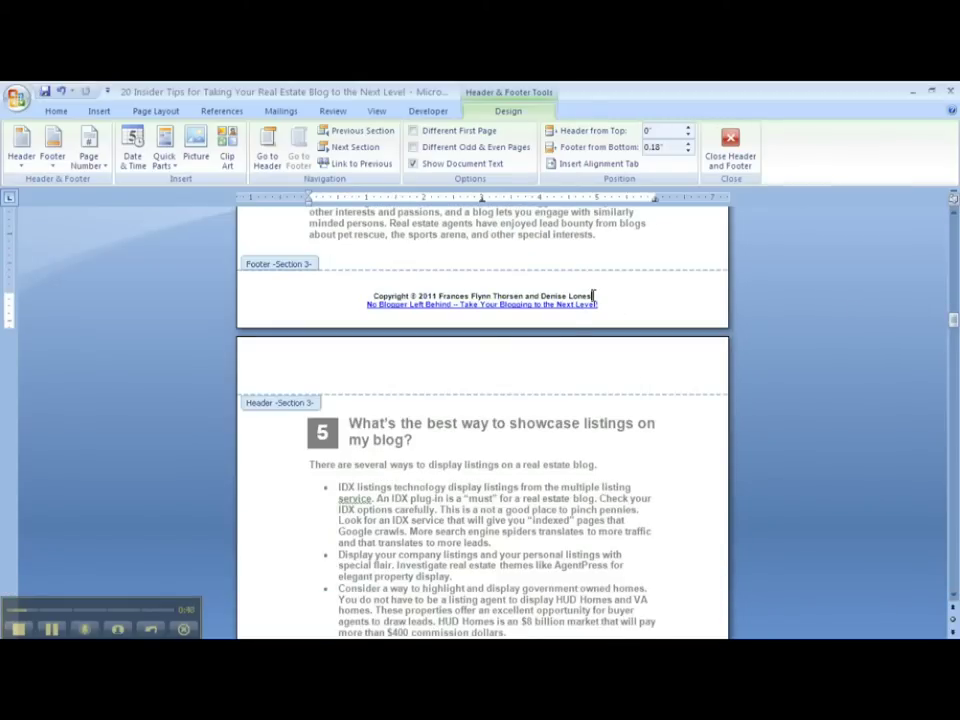
key(BackSpace)
key(BackSpace)
key(BackSpace)
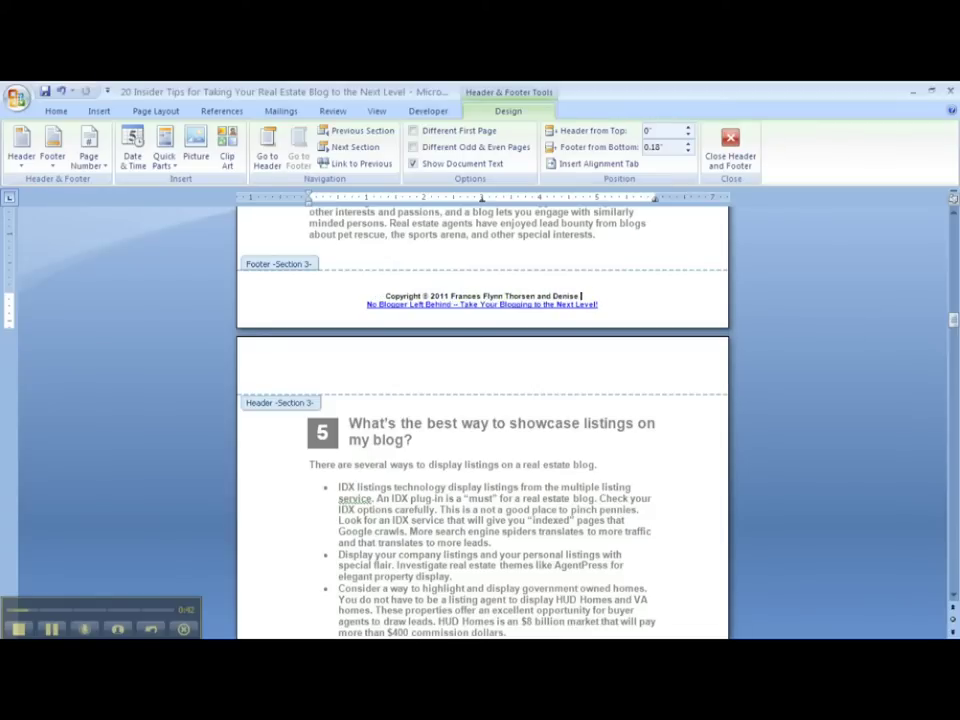
text(mmm)
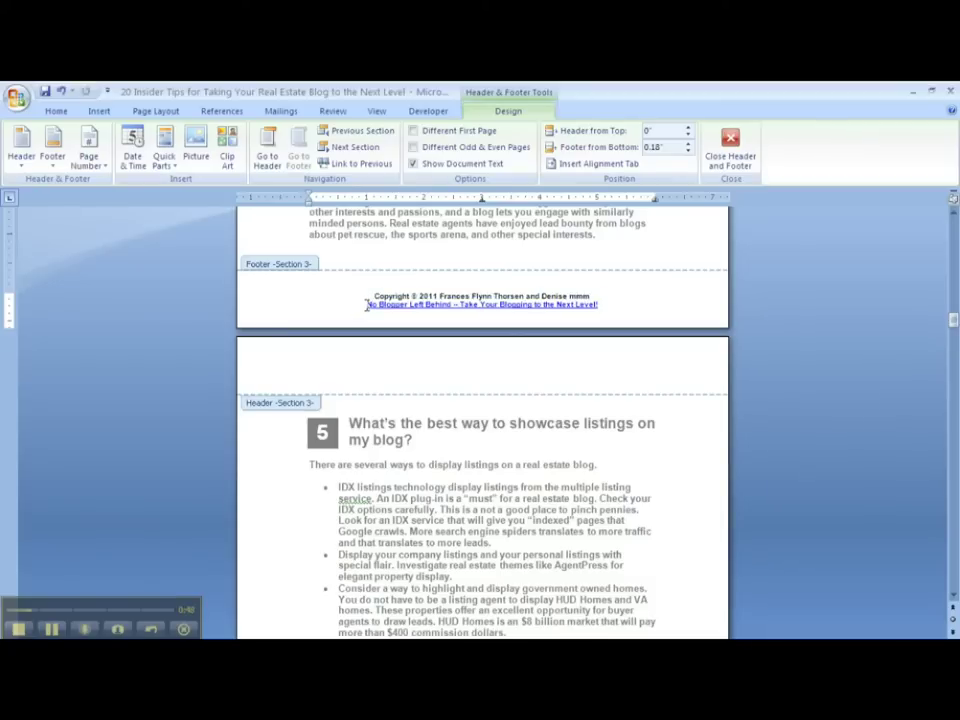
Check the web address behind the footer's "No Blogger Left Behind" hyperlink and accept it as is
drag(366, 305, 601, 304)
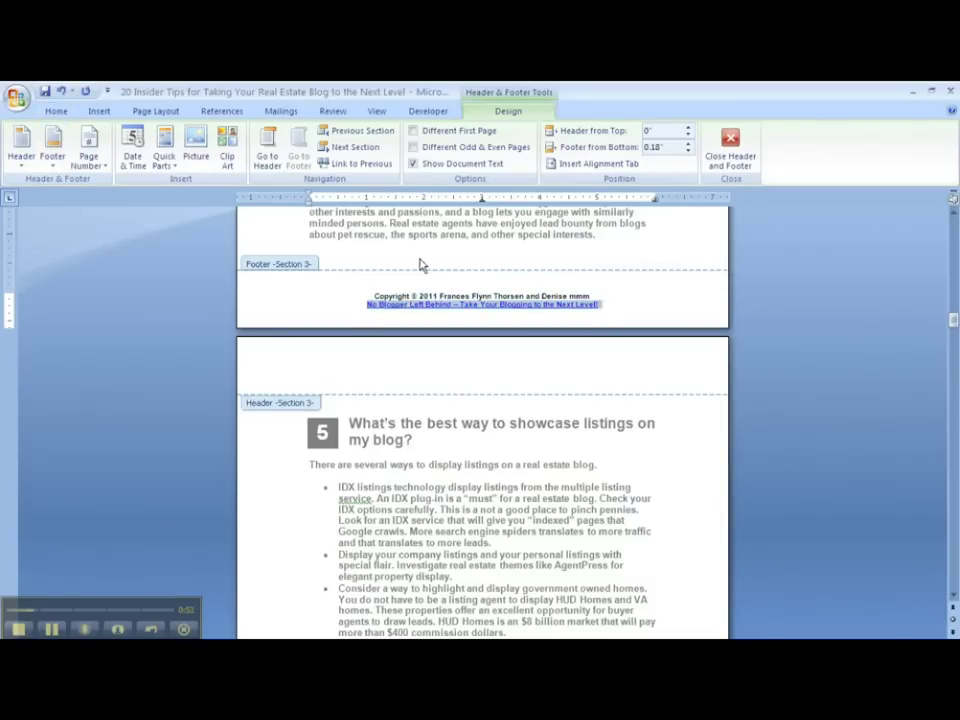
click(56, 111)
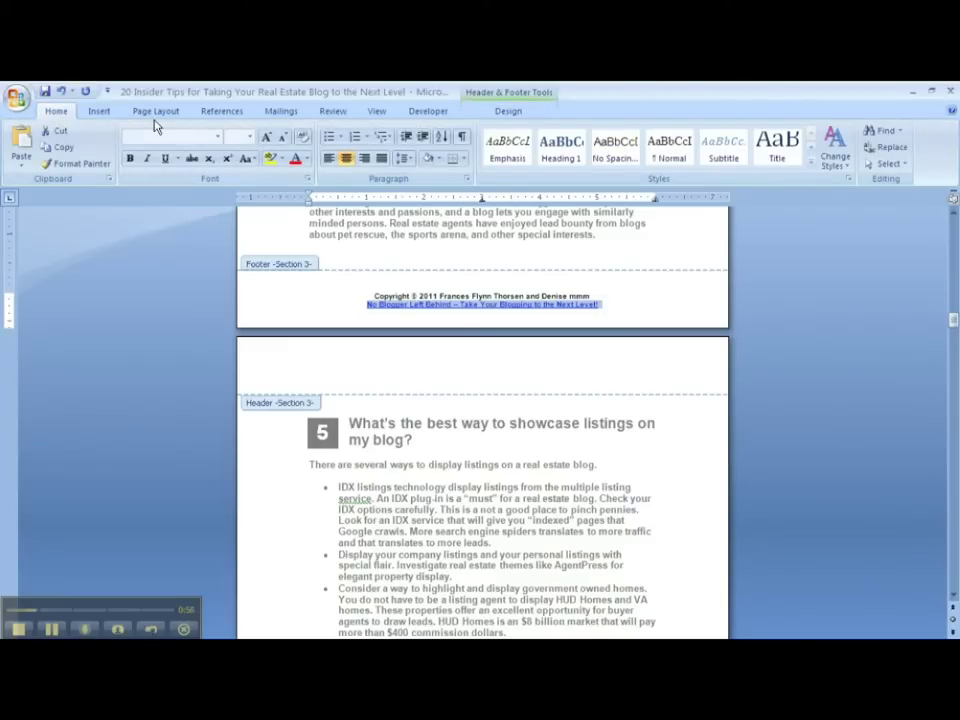
click(98, 111)
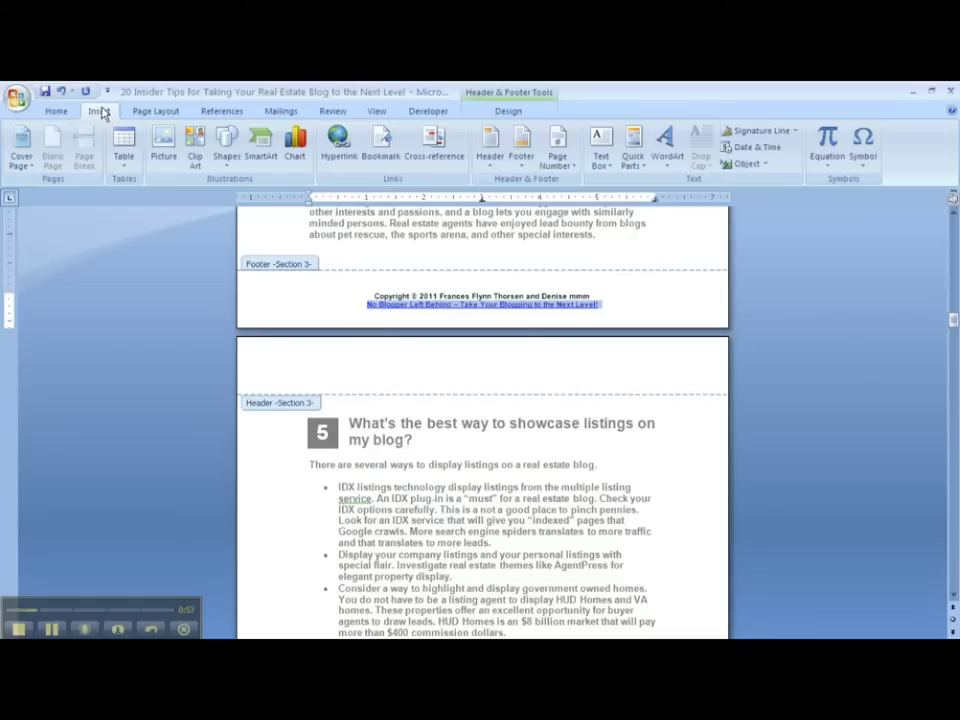
click(338, 138)
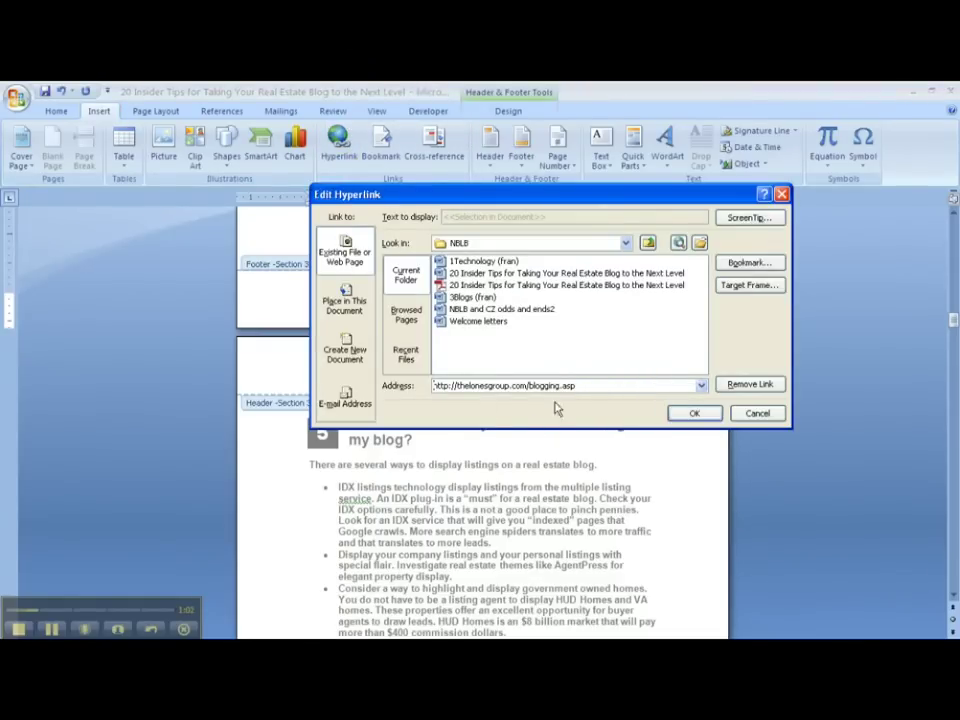
click(690, 414)
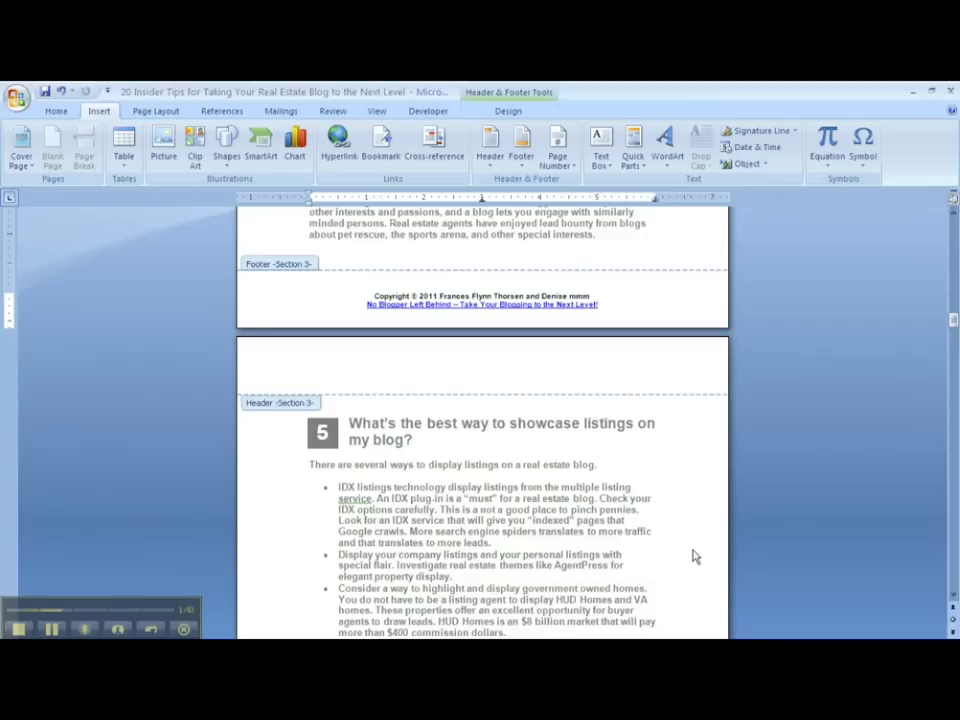
Examine the footer on the following pages and look over the "7 Easy Steps" cover page
click(953, 596)
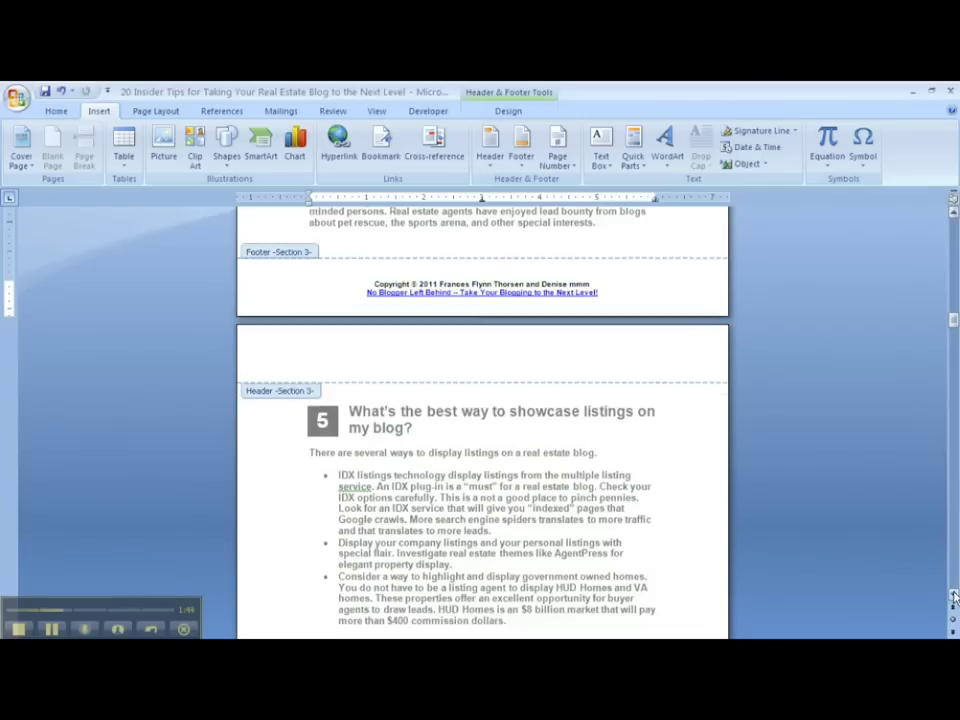
scroll(953, 596, down, 7)
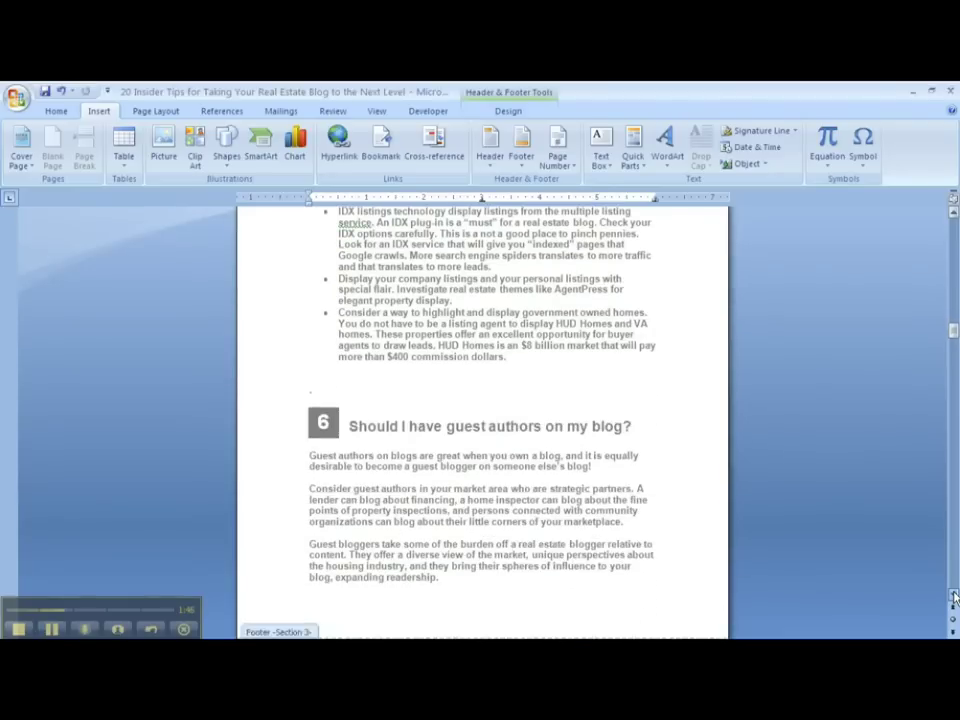
scroll(953, 596, down, 7)
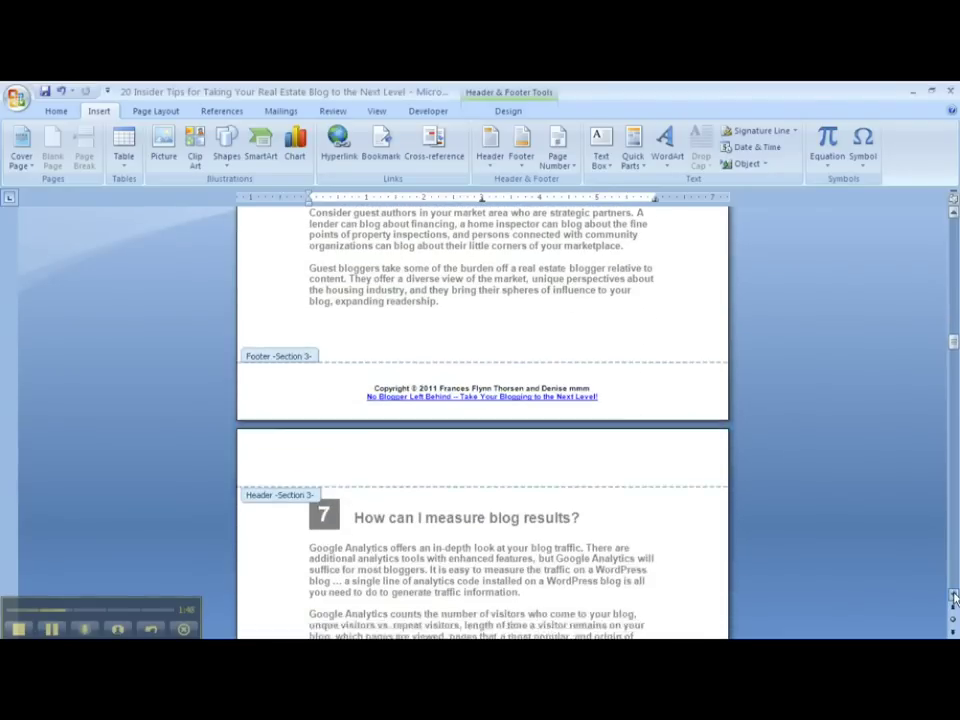
scroll(953, 596, down, 7)
scroll(953, 596, down, 4)
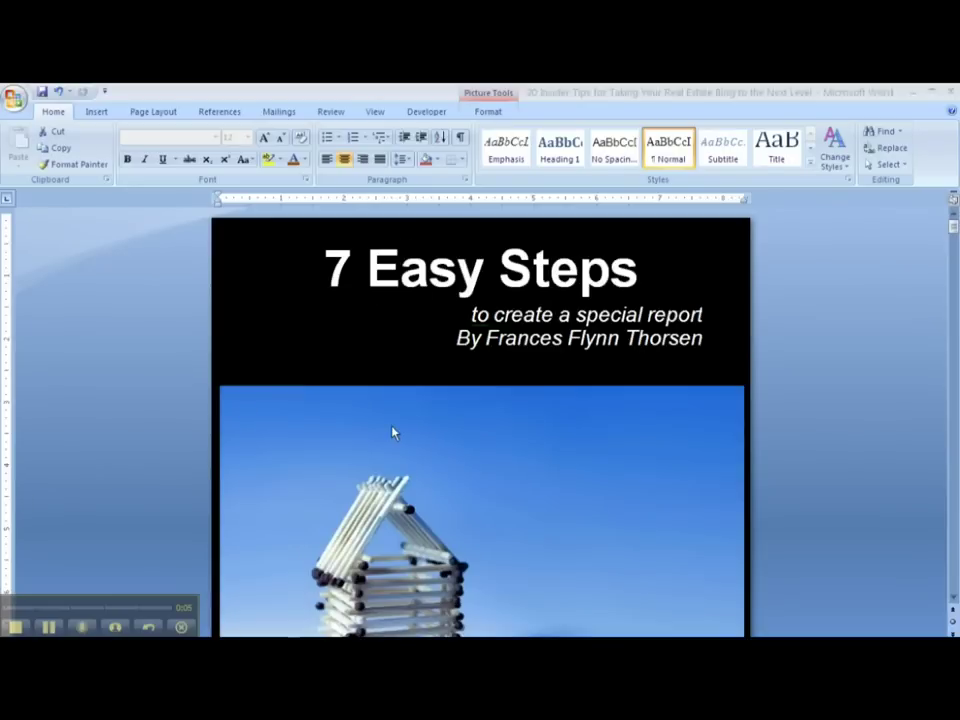
click(955, 598)
click(955, 598)
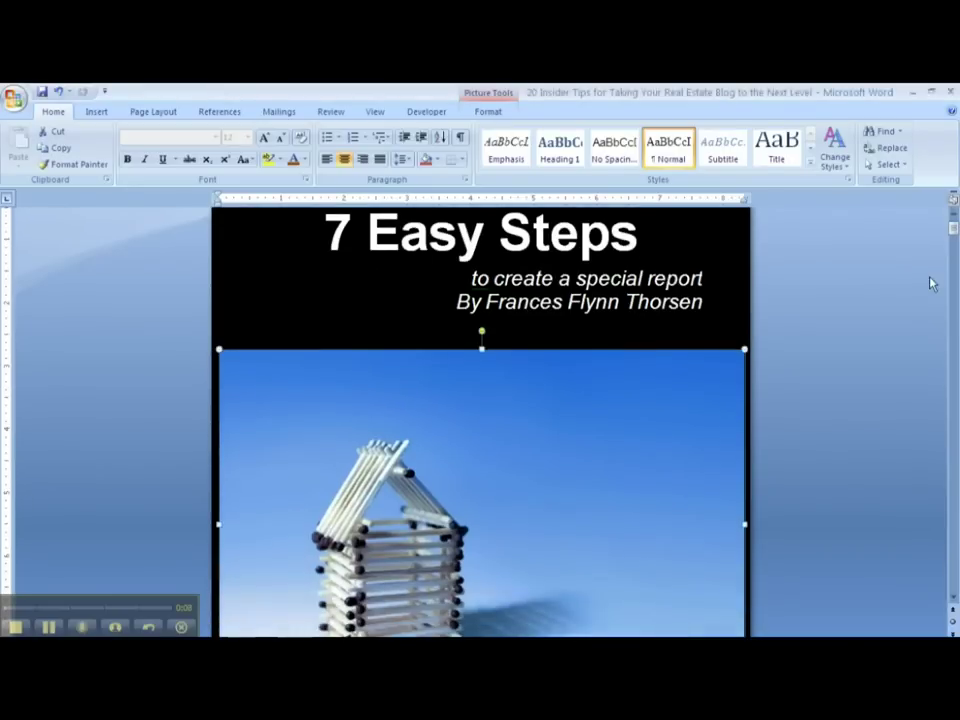
click(954, 213)
click(954, 213)
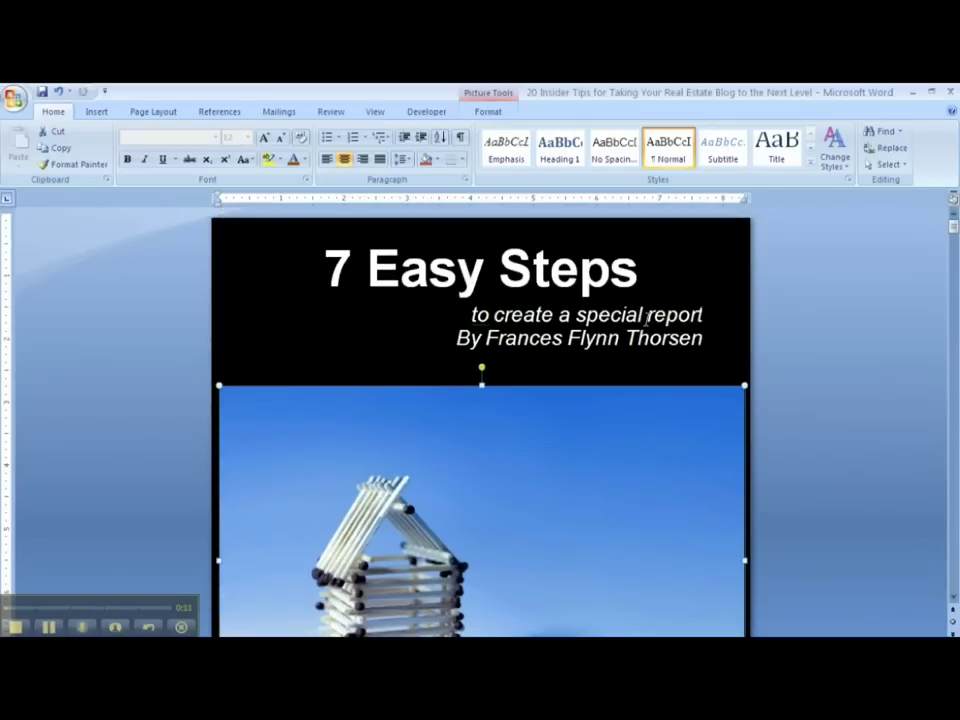
click(13, 97)
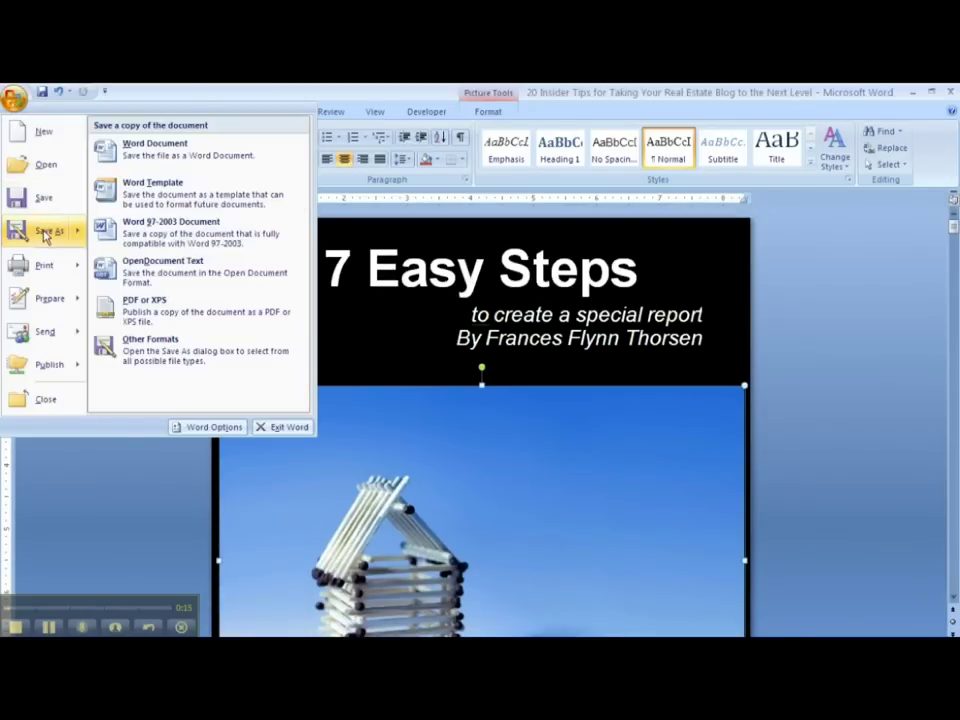
click(44, 237)
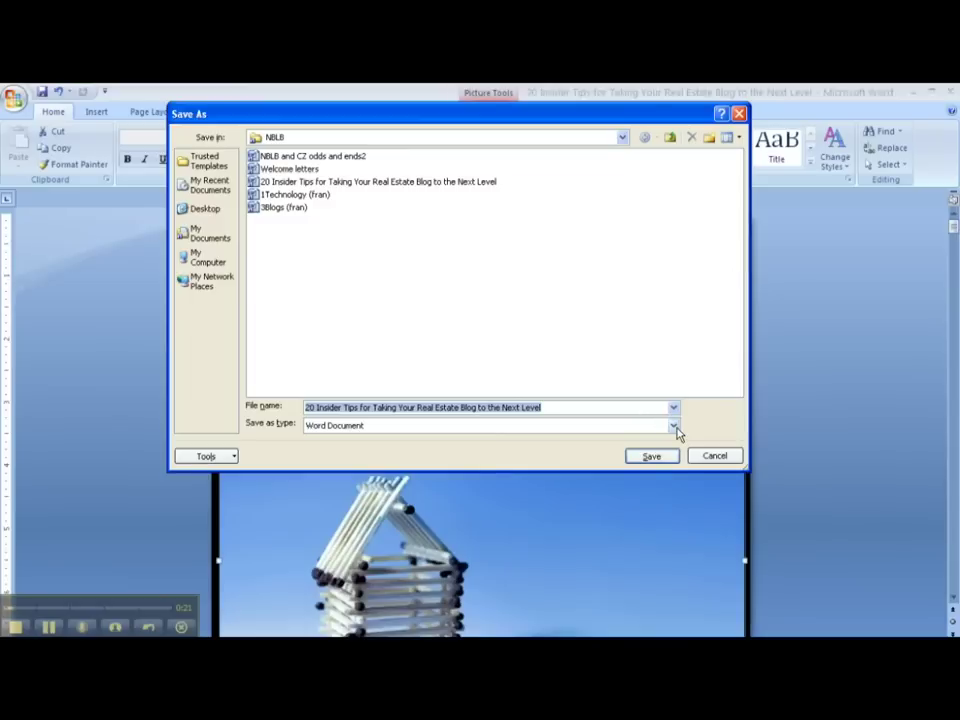
click(715, 456)
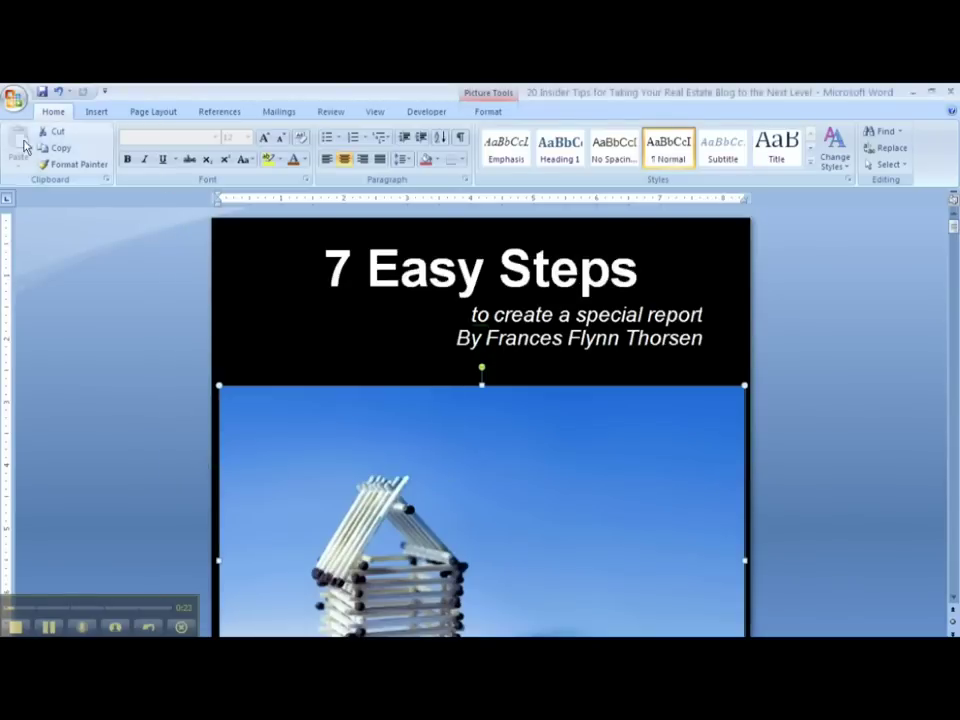
Bring up the PDF publishing options for the report, check its file name and optimisation settings, and close them without publishing
click(16, 99)
mouse_move(35, 228)
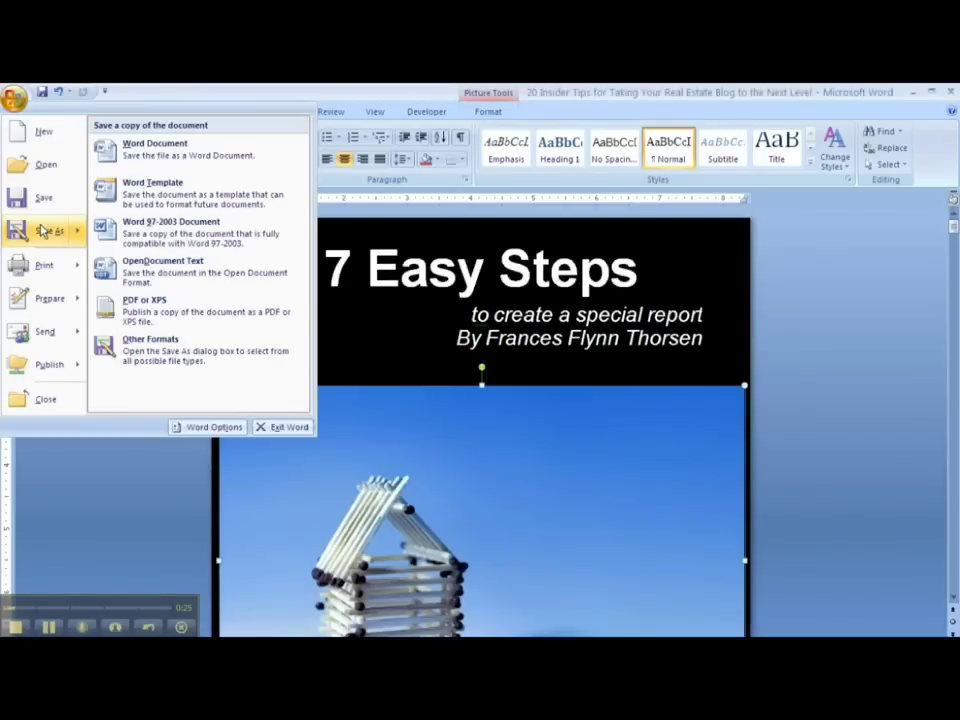
click(163, 306)
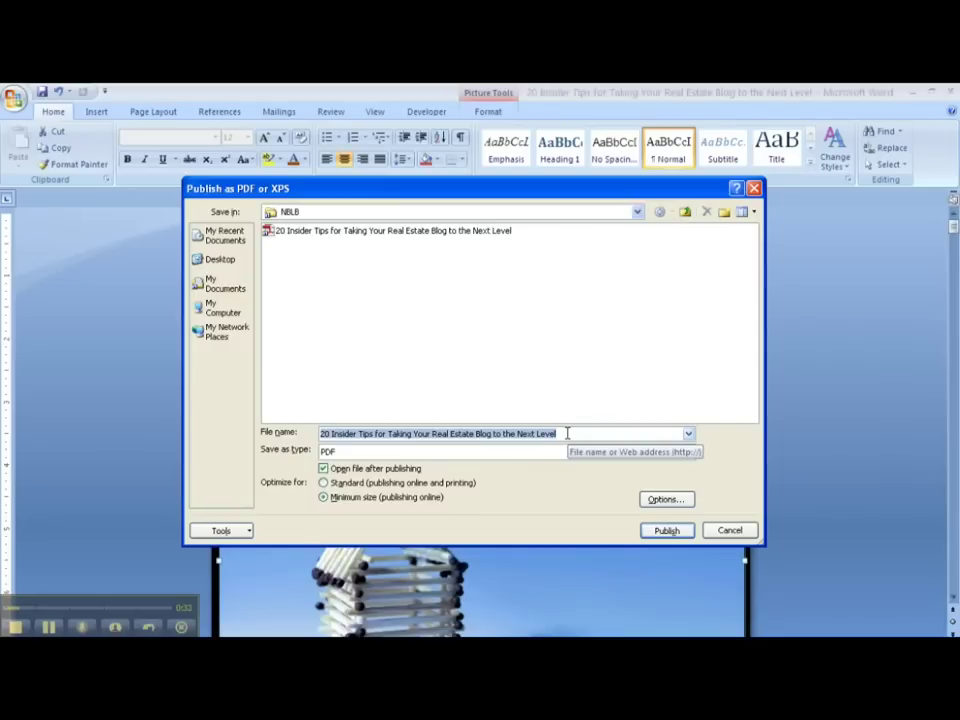
click(731, 531)
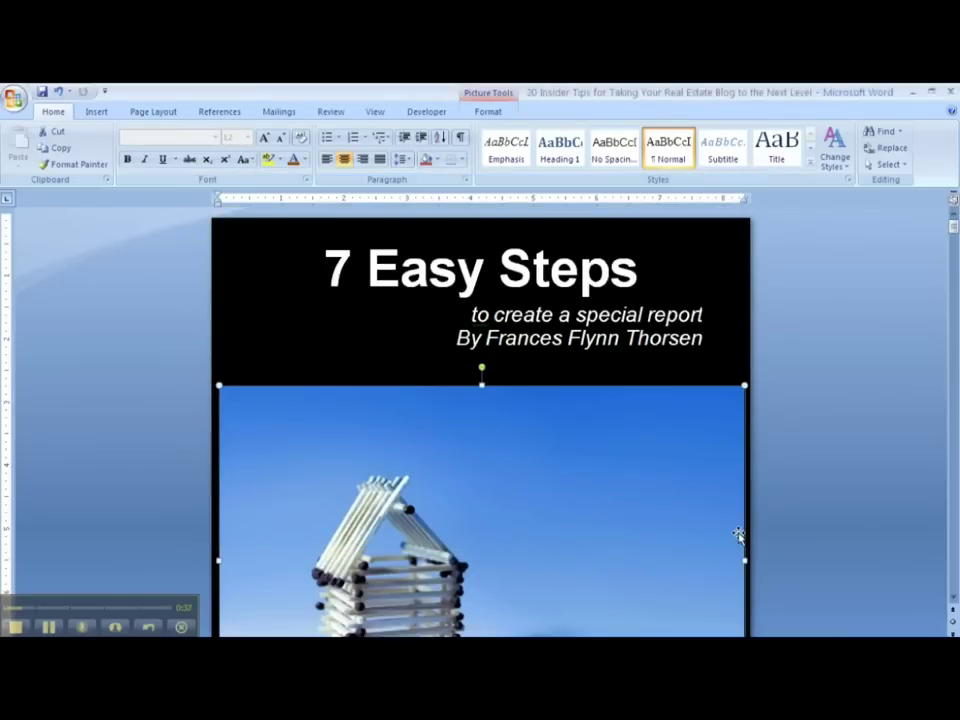